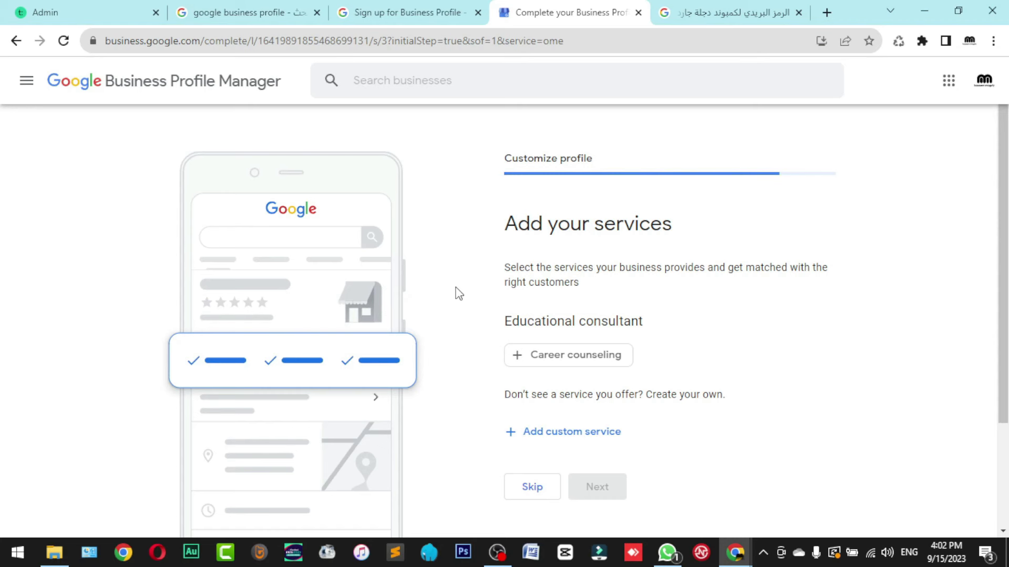
Select the Career counseling service and add the custom services "marketing courses" and "digital marketing courses".
click(540, 355)
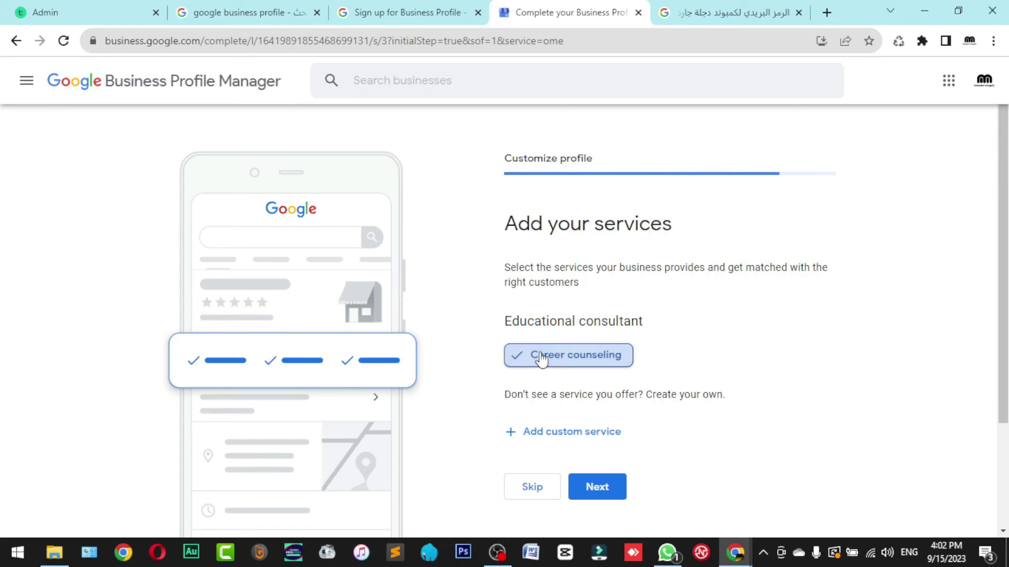
click(548, 432)
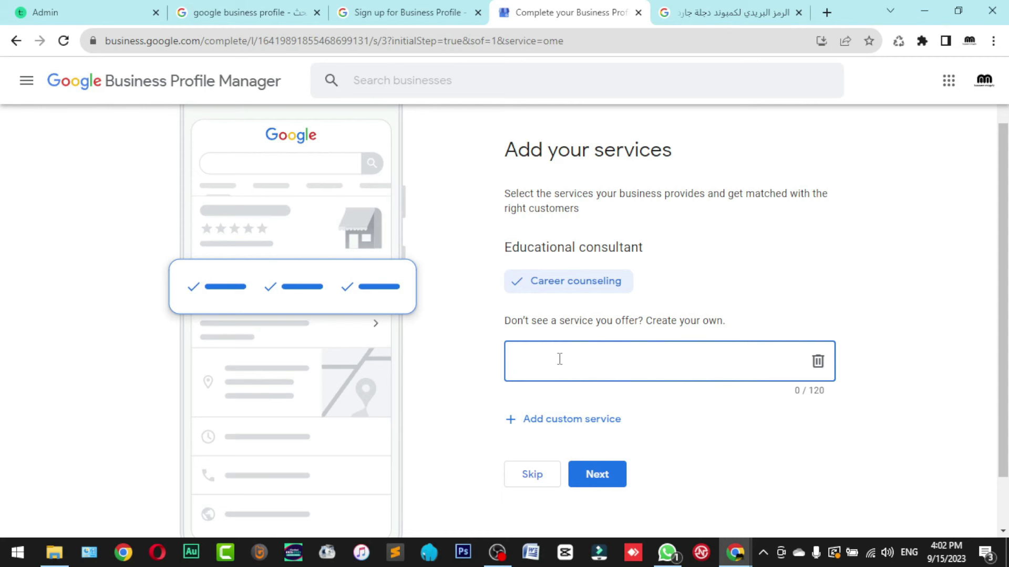
key(BackSpace)
text(marketing courses)
click(554, 418)
text(digital marekketing courses)
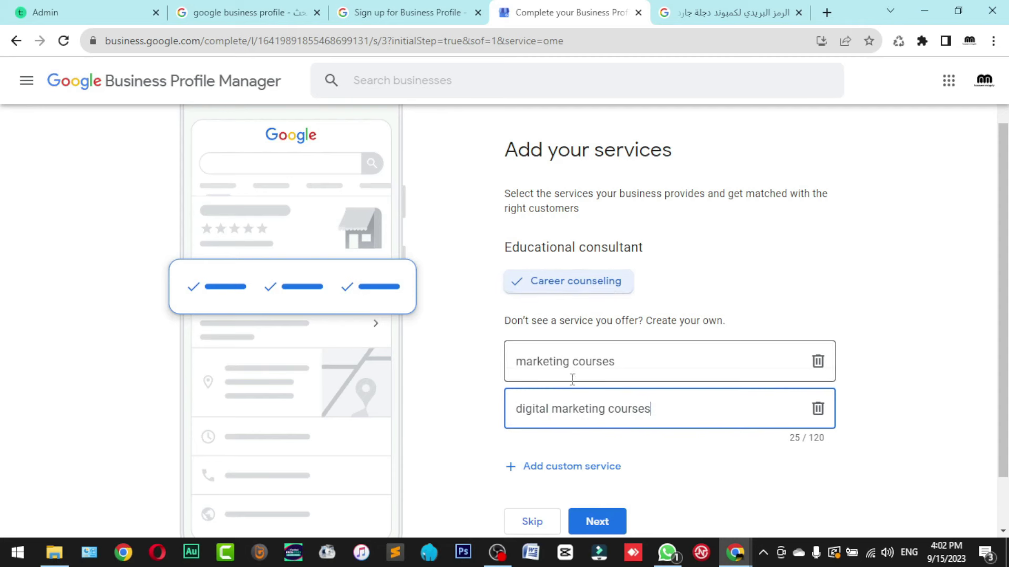
Add the custom services "facebook ads courses" and "Instagram ads courses", and submit the list of services.
scroll(578, 386, down, 2)
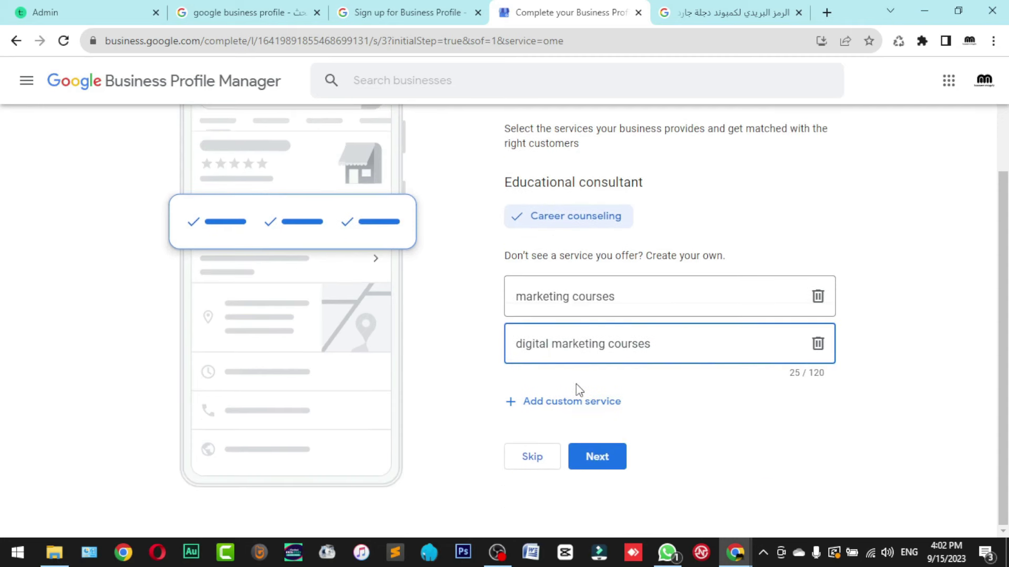
click(583, 405)
text(facebook ads courses)
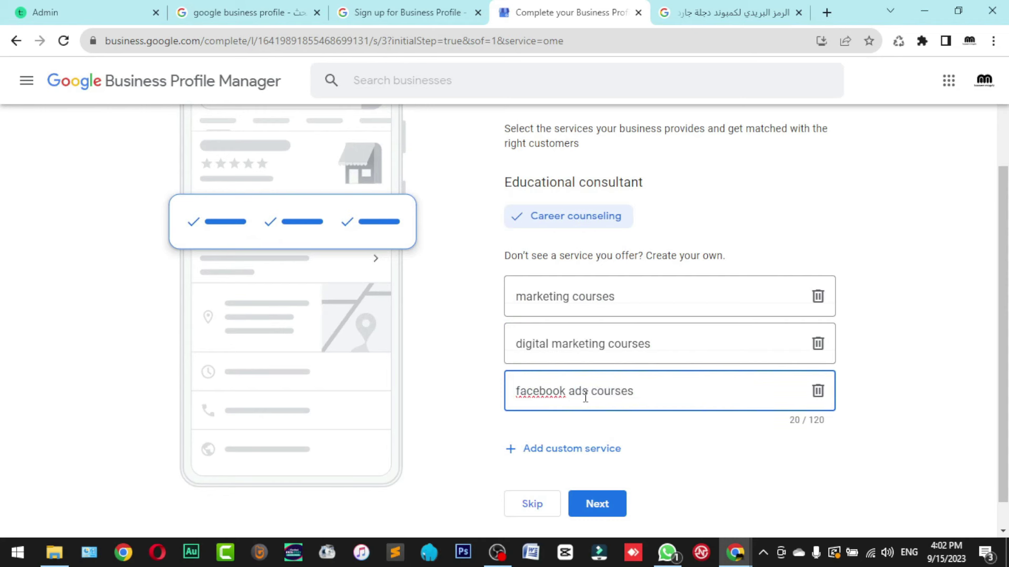
click(561, 448)
text(instagram )
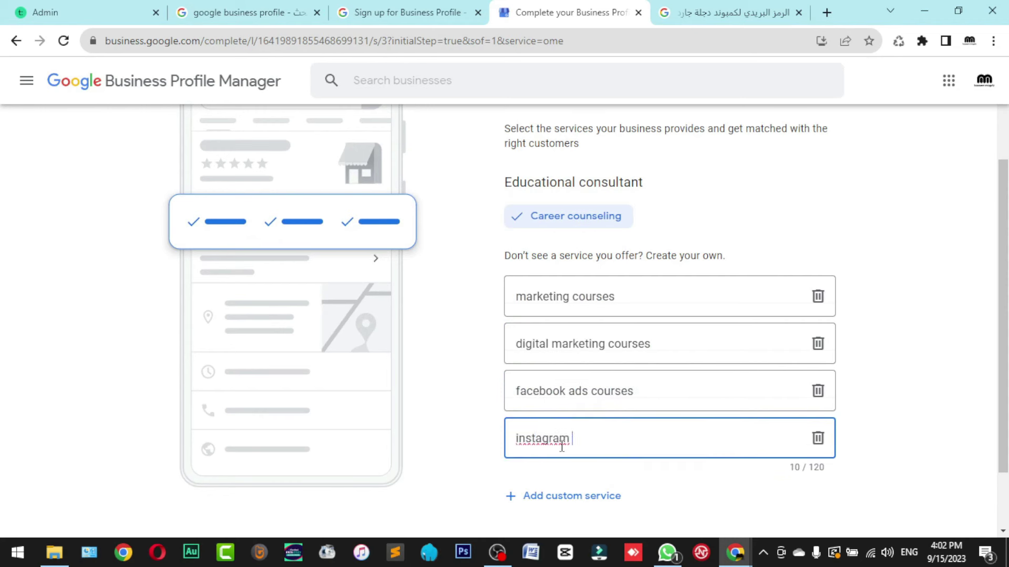
text(ads courses)
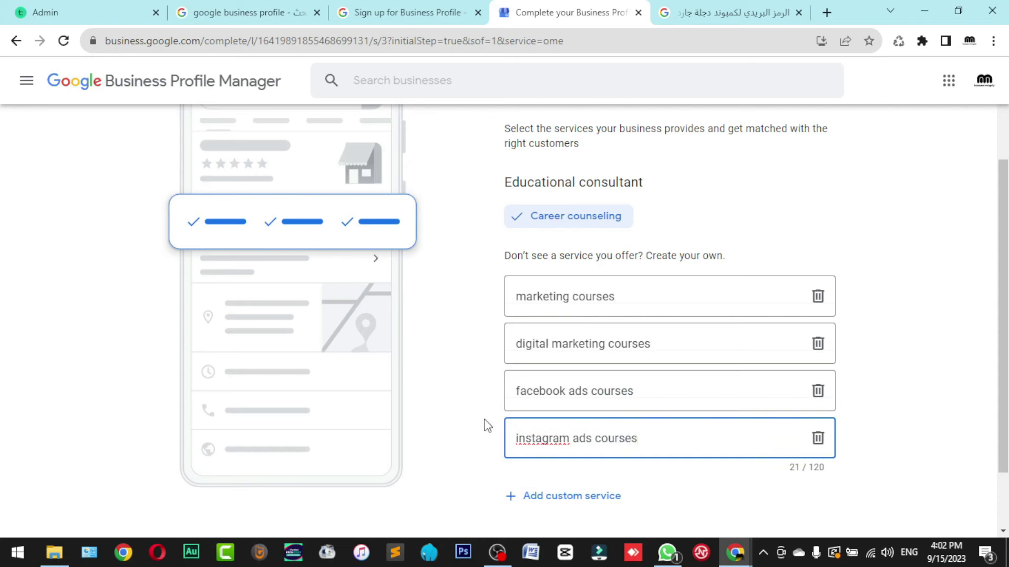
right_click(538, 440)
click(551, 255)
scroll(431, 391, down, 1)
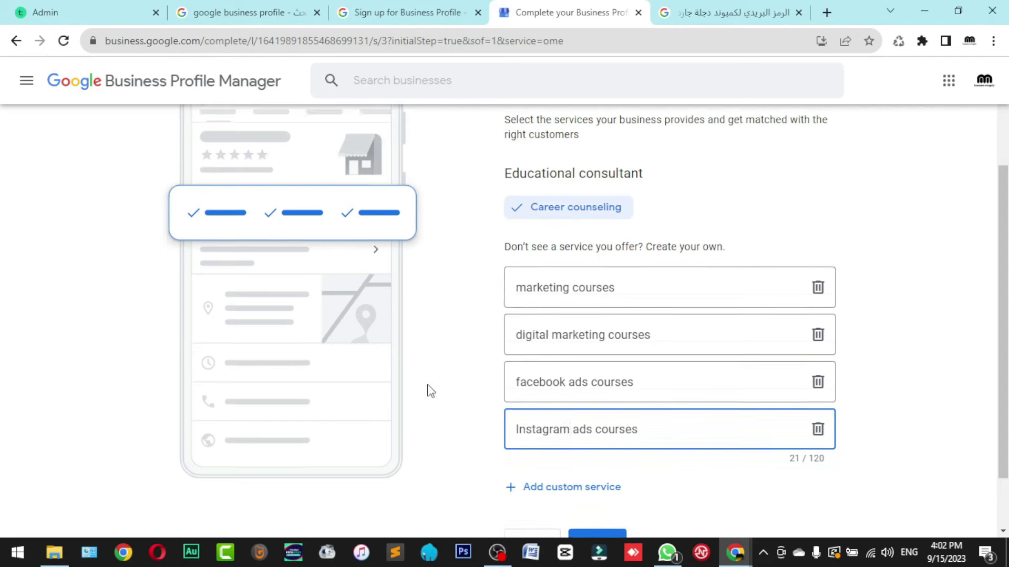
scroll(431, 392, down, 1)
click(599, 471)
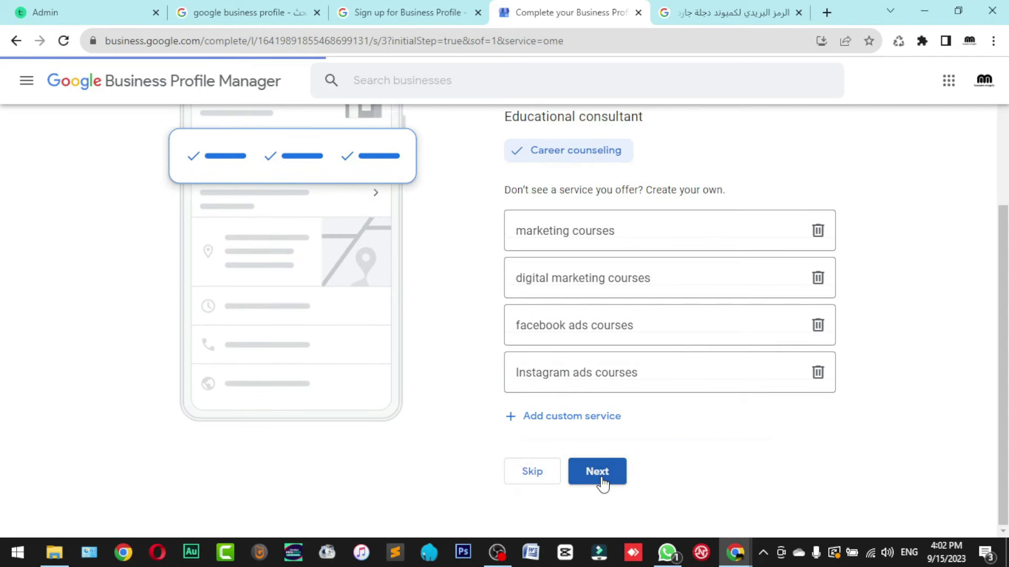
Mark the business as open on Sunday, Monday, Tuesday, Wednesday and Thursday.
scroll(513, 297, down, 2)
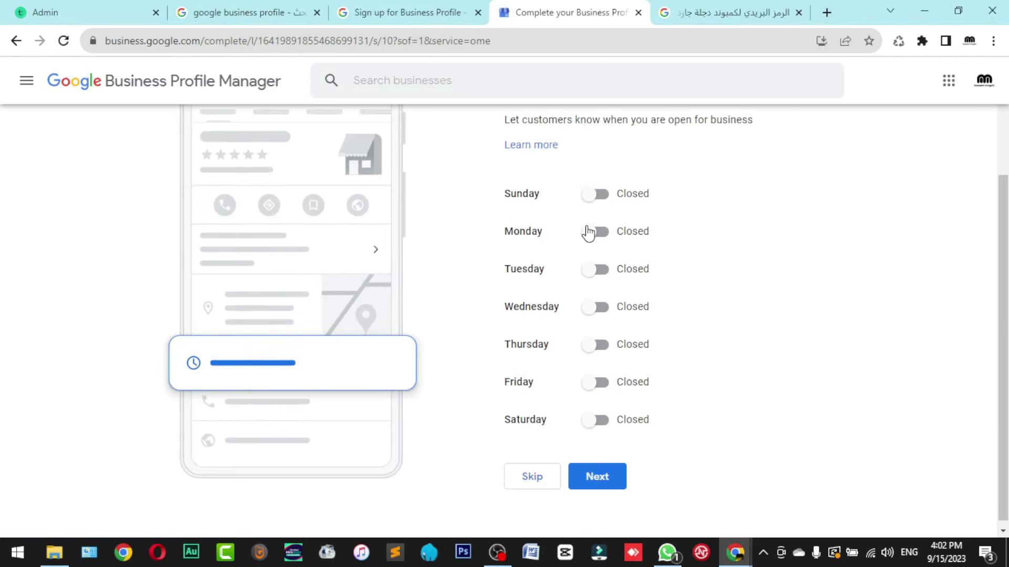
click(600, 195)
click(601, 257)
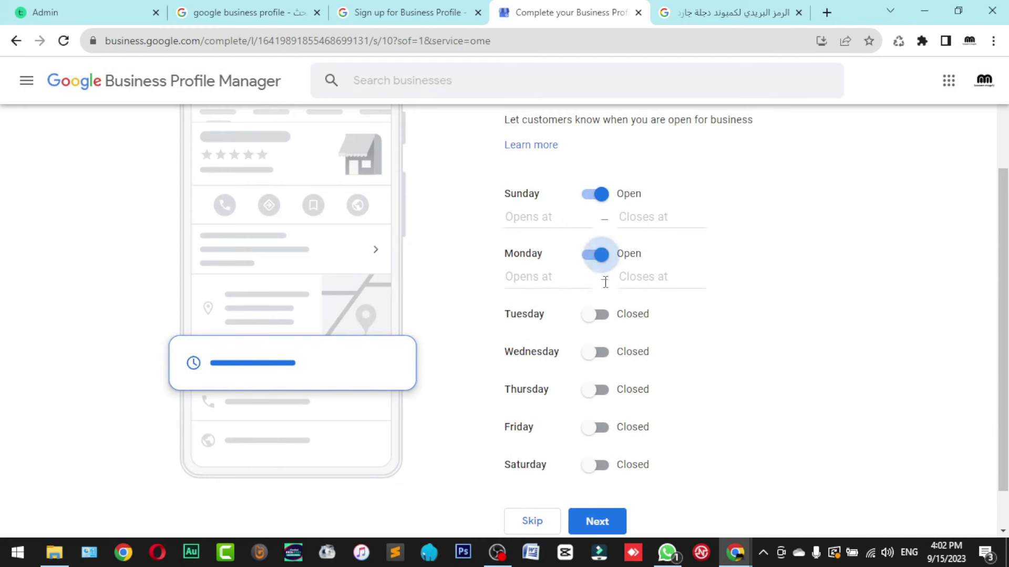
click(599, 316)
click(599, 375)
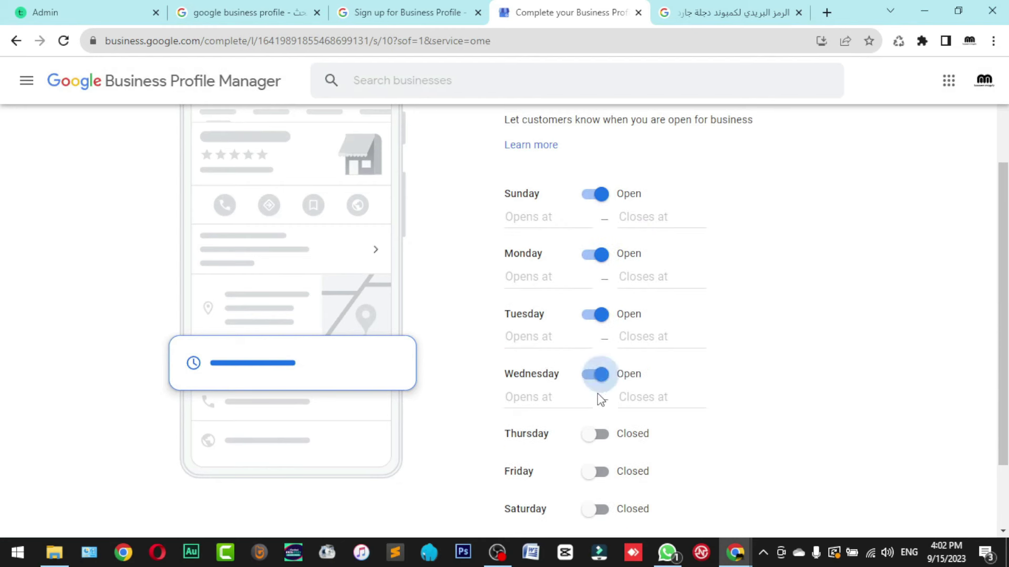
click(600, 436)
Set Sunday's business hours from 10:00 AM to 5:00 PM.
click(525, 217)
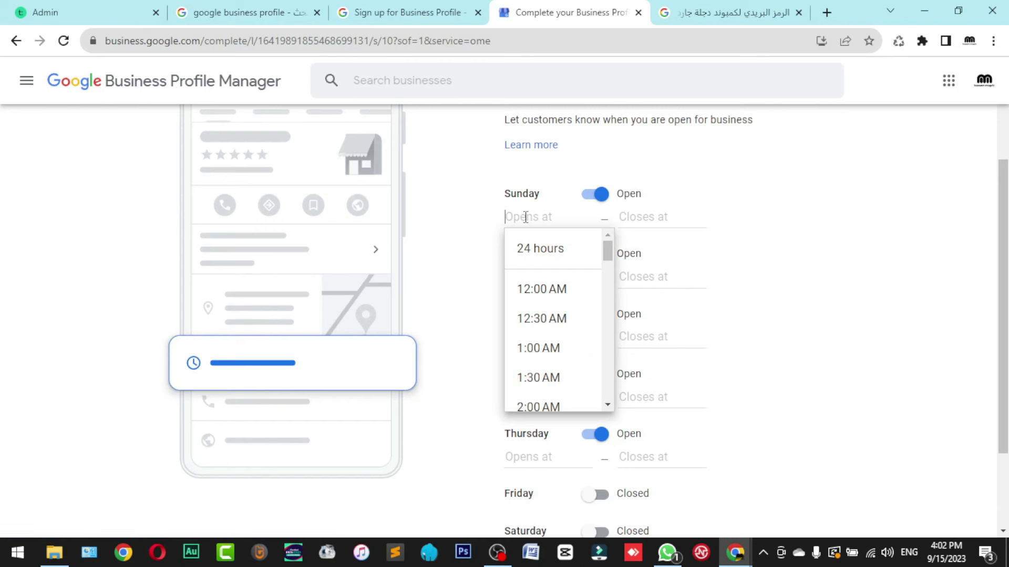
text(10)
click(541, 288)
click(666, 217)
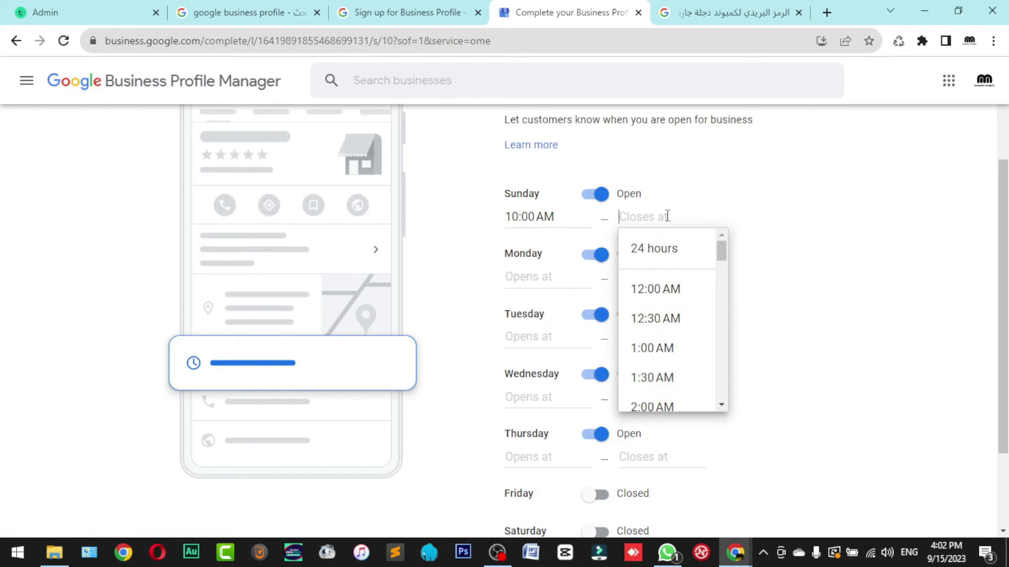
text(5)
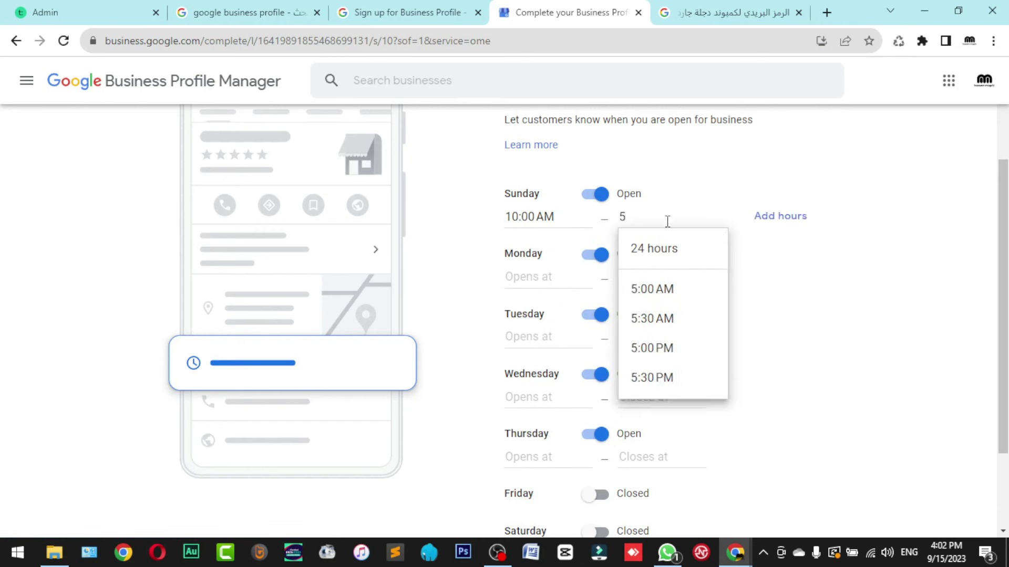
click(651, 348)
Set Monday's business hours from 10:00 AM to 5:00 PM.
click(512, 277)
text(10)
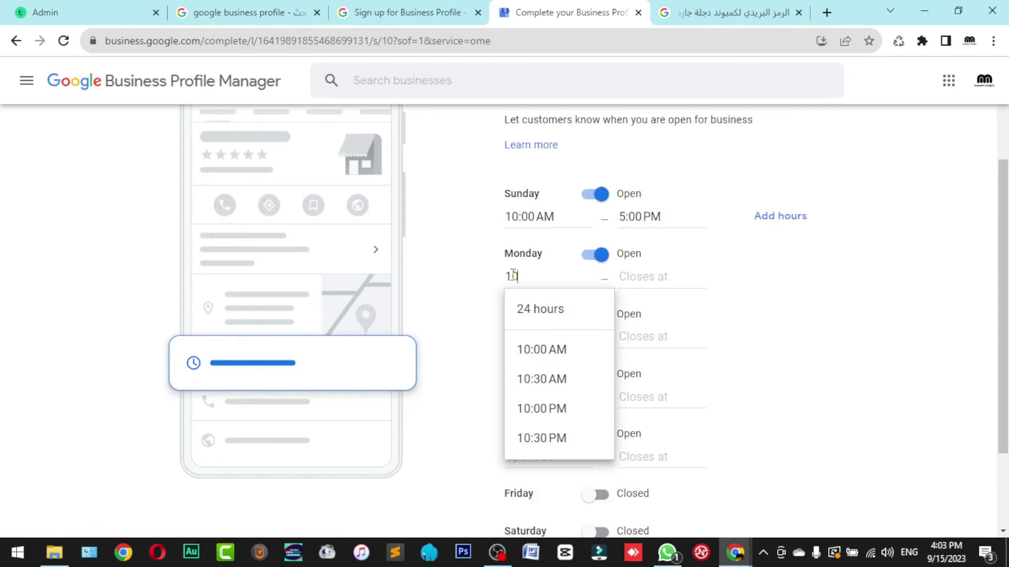
click(541, 349)
click(647, 276)
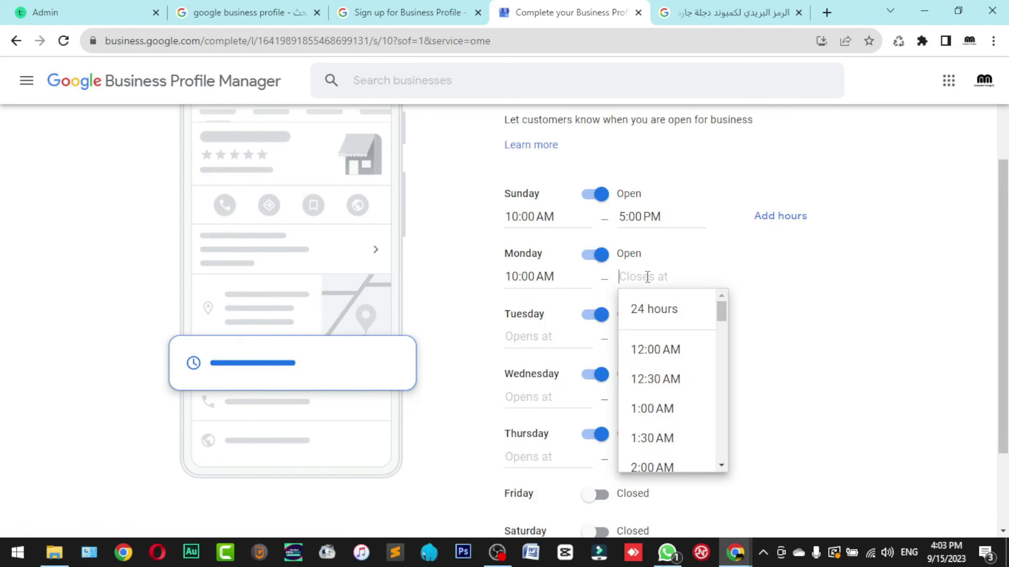
text(5)
click(651, 409)
Submit the weekly business hours and the messaging setting with Accept Messages turned on.
scroll(759, 465, down, 2)
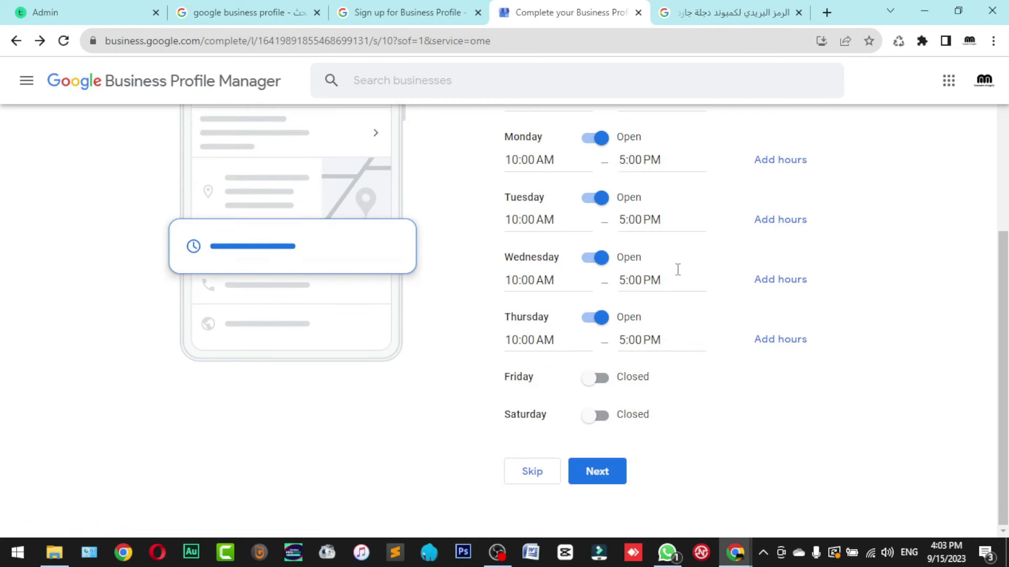
click(610, 472)
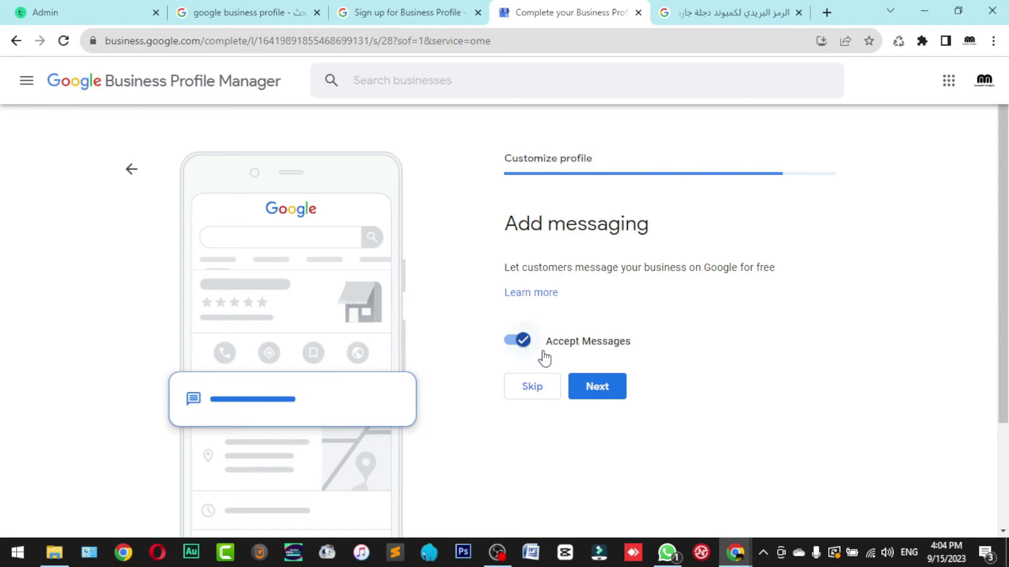
click(613, 395)
scroll(604, 389, up, 2)
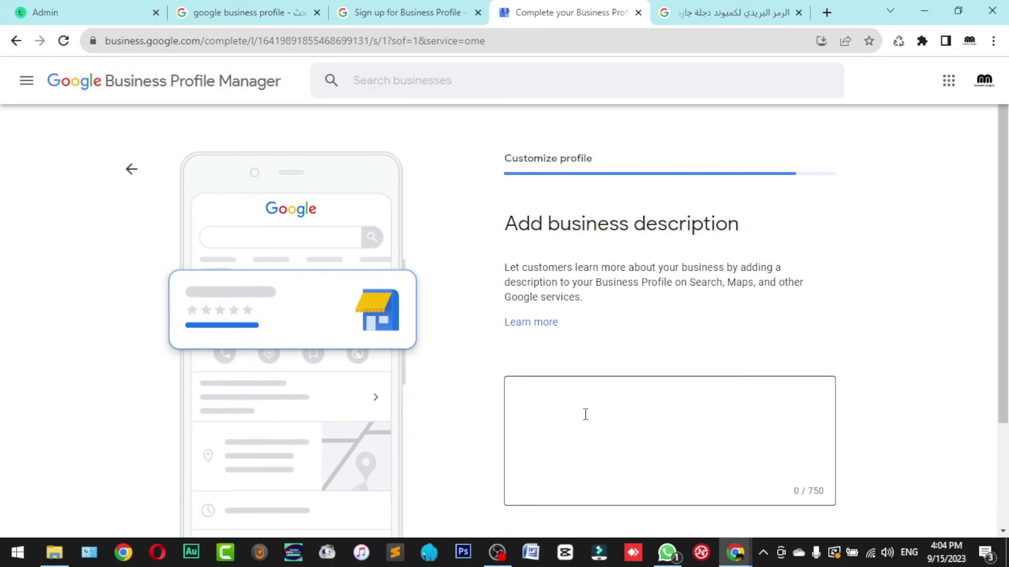
Begin the business description in Arabic with "اول منصة عربية مصرية لتعلم التسويق الالكتروني وصناعة المحتوى من الصفر للاحتراف".
click(597, 402)
key(alt+shift)
text(اول منصة )
text(عربية مصرية لتعلم الت)
text(سويق الالكتروني وصدا)
text(عة المحتوى من الصف)
text(ر للاحتراف )
Continue the description with ". تحتوى المنصة على العديد من الكورسات فى مجال التسويق الرقمى مثل كورس اعلانات الفيسبوك الممولة".
text(. تحتوى المنصة)
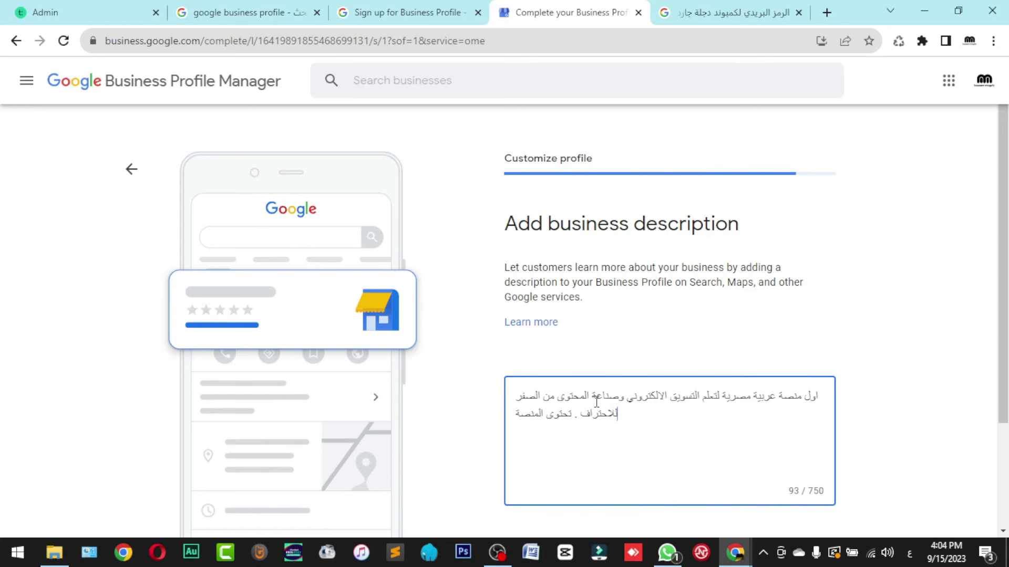
text( على العديد من ال)
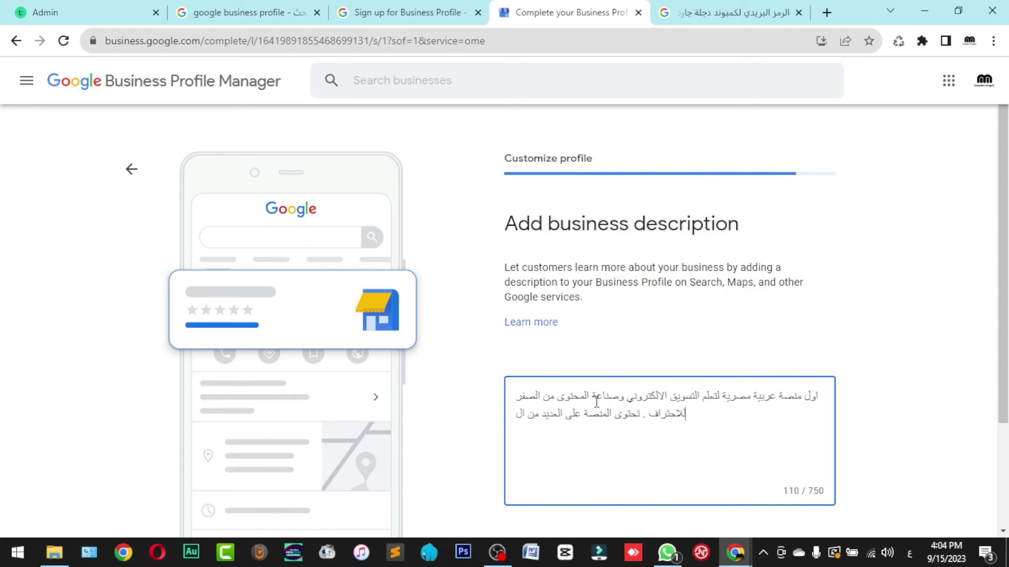
text(كورسات فى مجال التس)
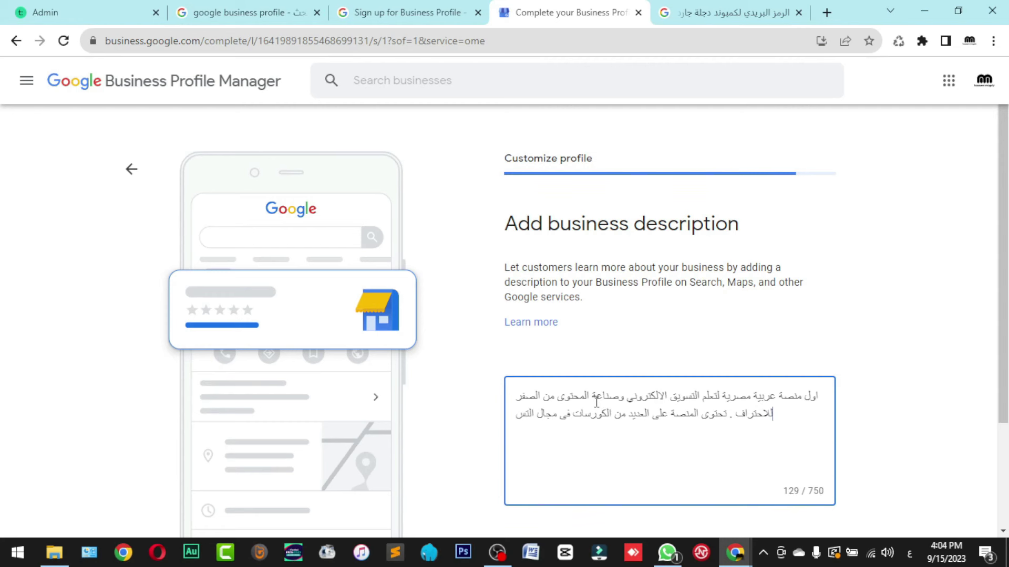
text(ويق الرقمى مثل كورس اعلان)
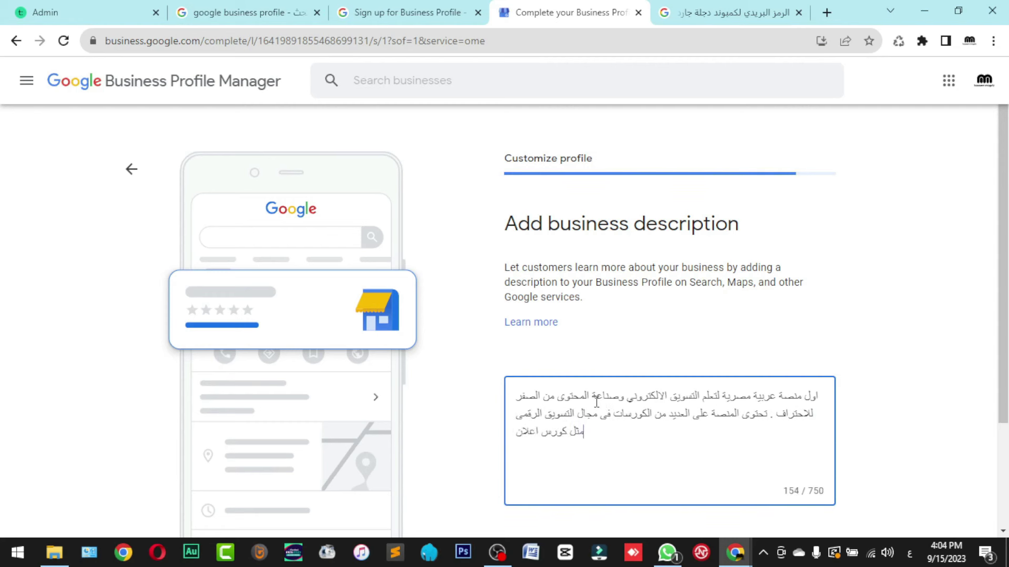
text(ات الفيسبوك الممولة )
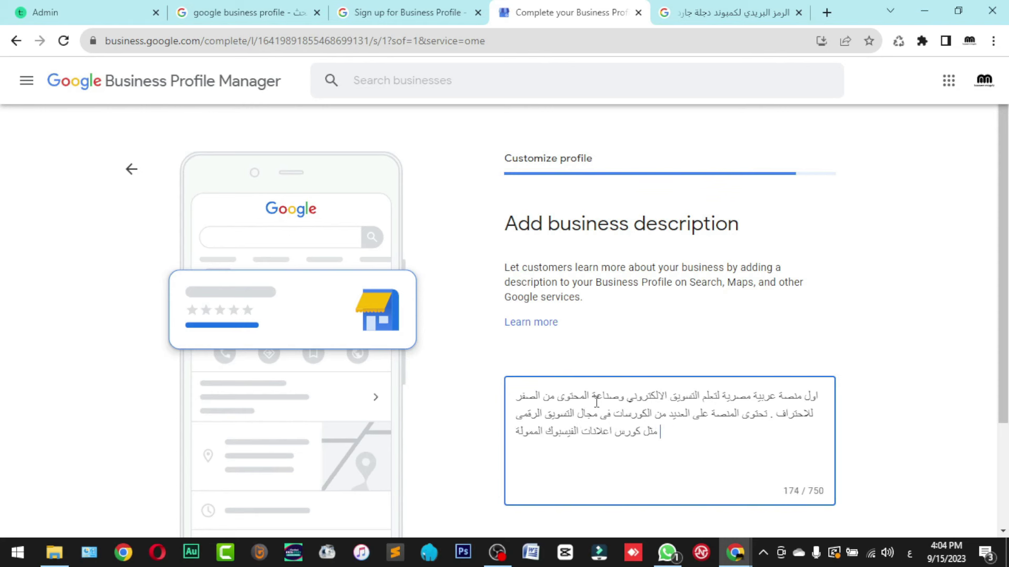
Extend the description's course list with "وكورس اعلانات الانستجرام وكورس اعلانات جوجل ادز وكورس اعلانات سناب شات وكورس اعلانات".
text(وكورس اعلانات الانس)
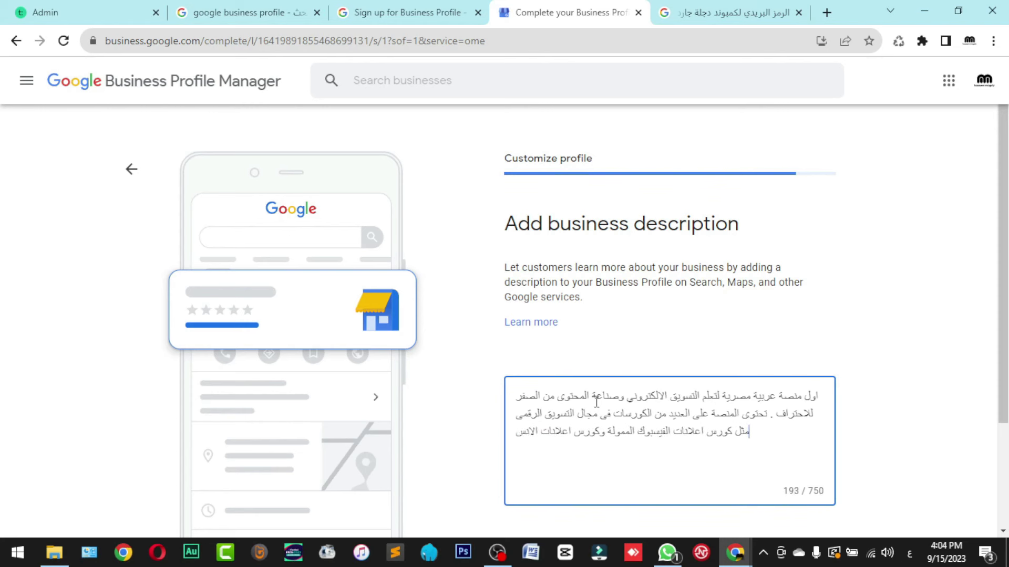
text(تجرام وكورس اعن)
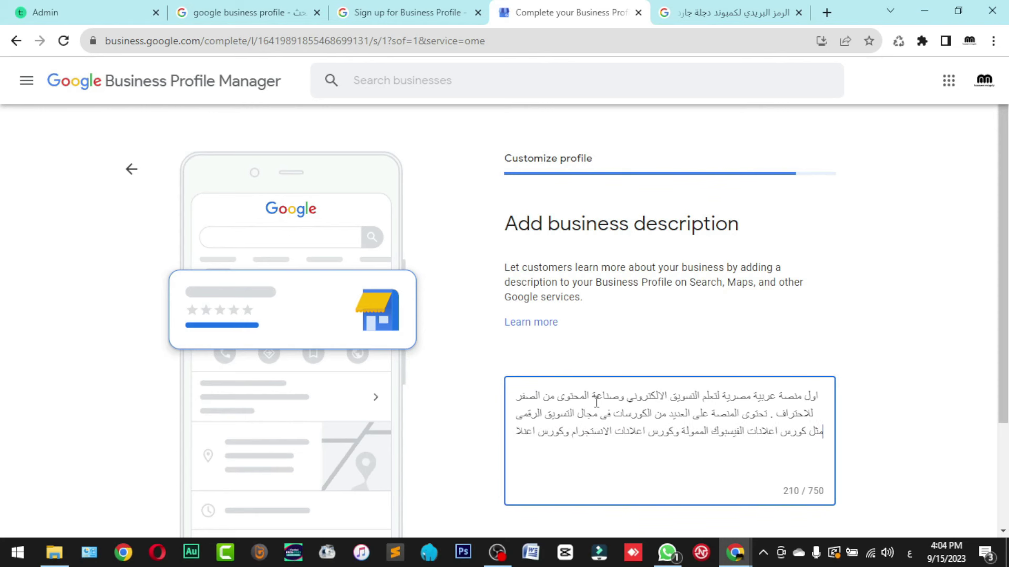
key(BackSpace)
text(لانات جوجل ا)
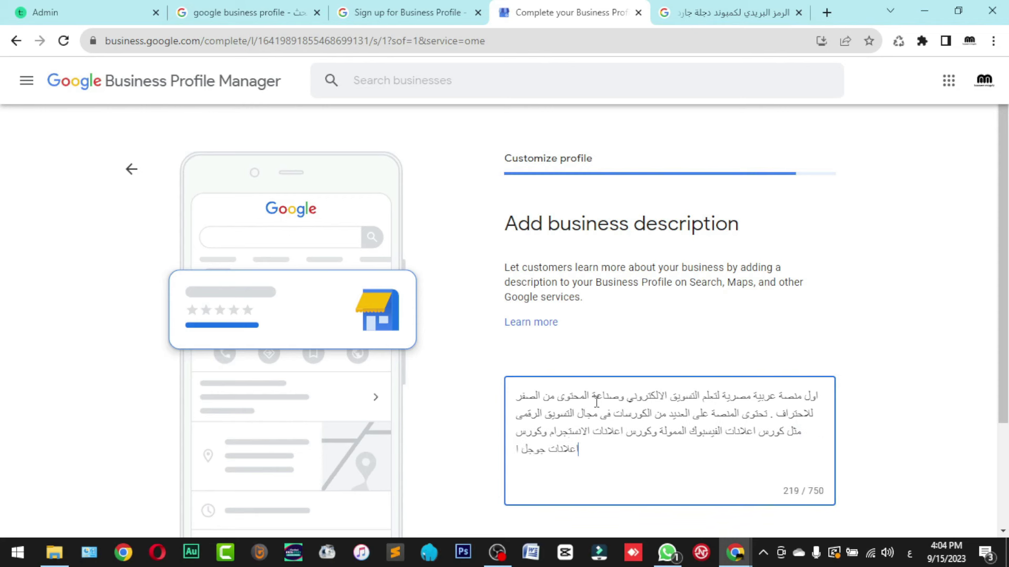
text(دز وكور)
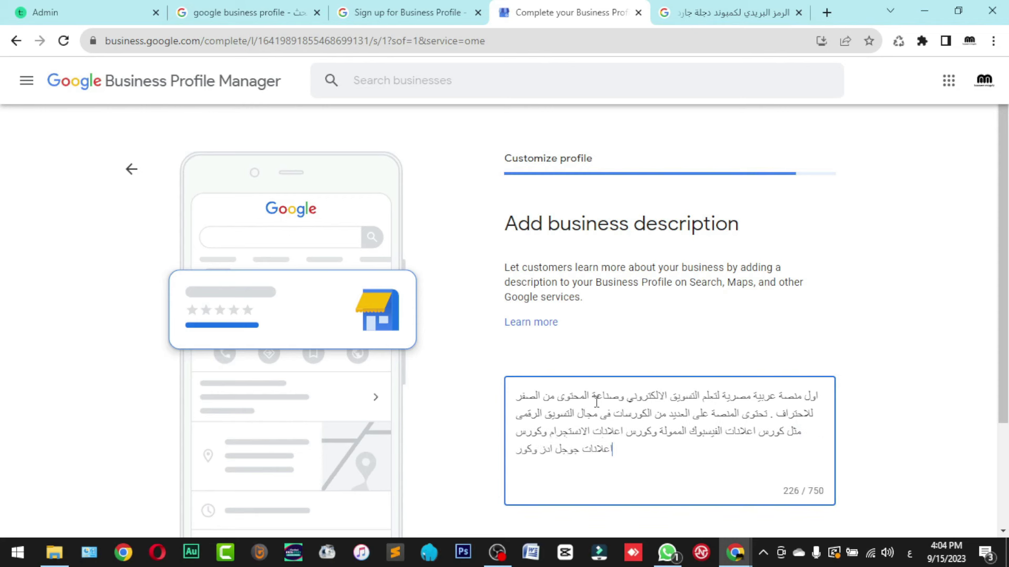
text(س اعلانات سناب)
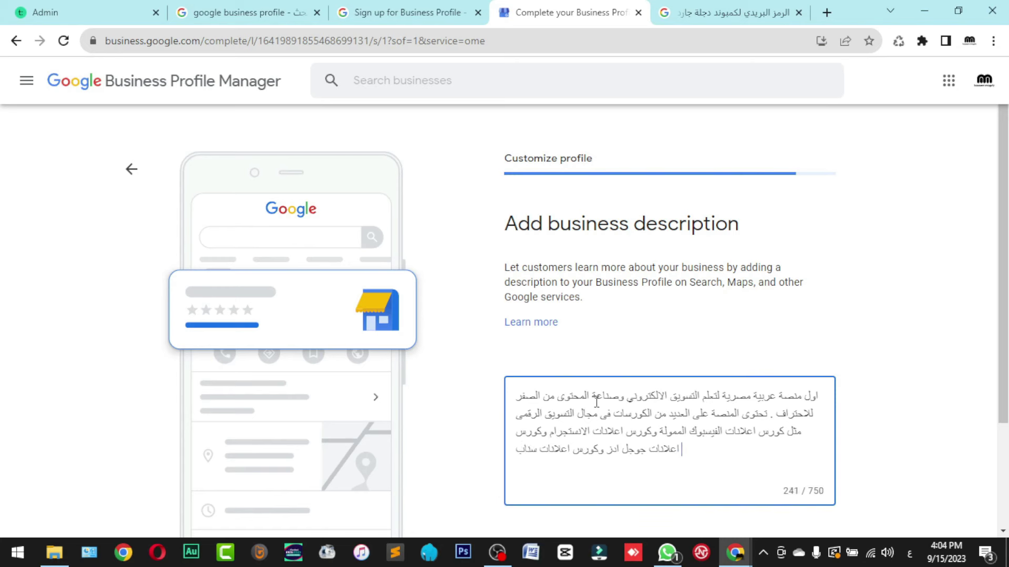
text( شات وكورس اعلانات)
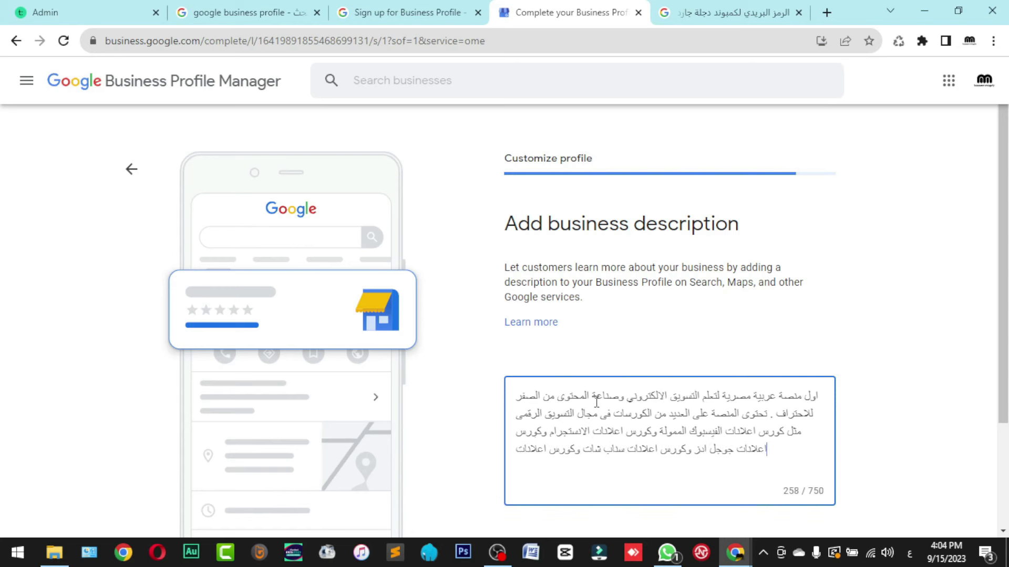
Continue the description with "التيك توك وكورس اعلانات لنكد ان وكورس اعلانات تويتر وكورس جوجل تاج مانجير بالاضافة ل".
text( التيك توك وكوو)
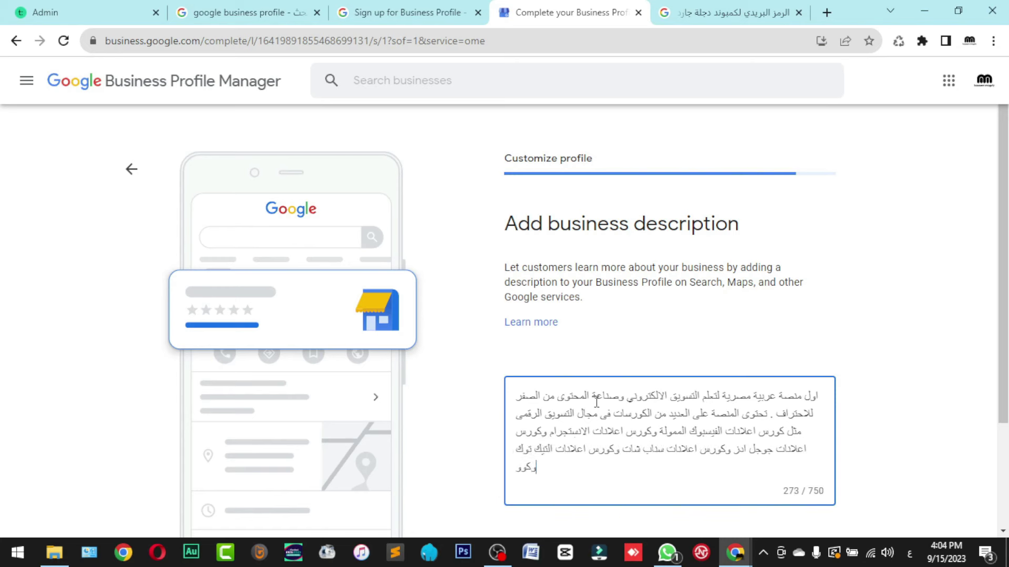
text(س اعلانات لنك)
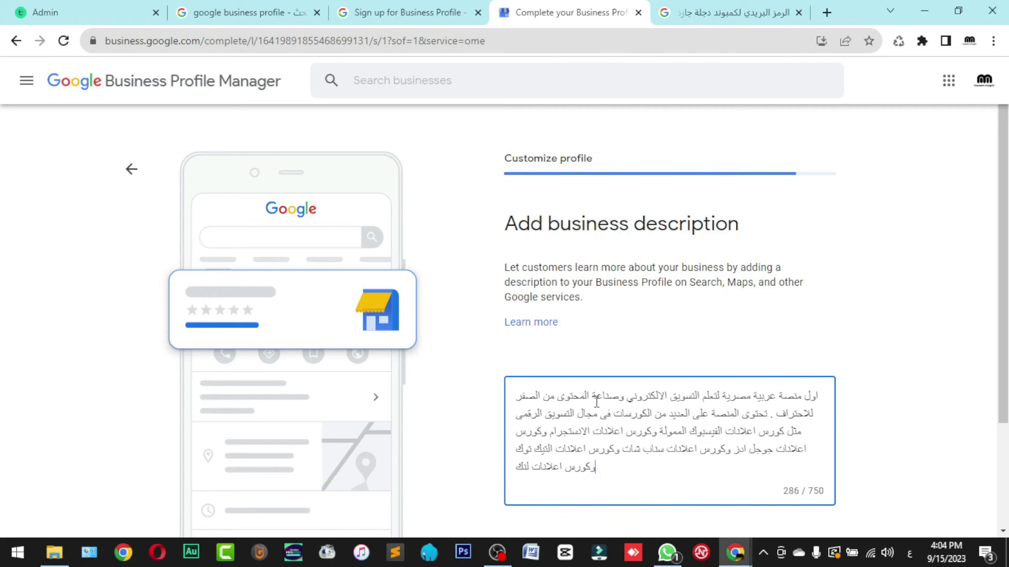
text(د ان وكورس اعلانا)
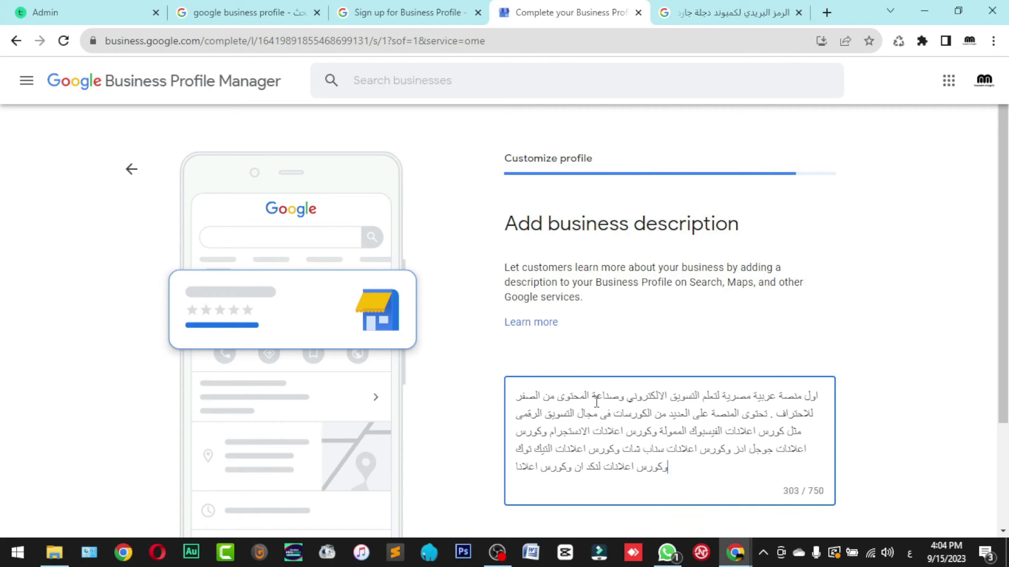
text(ت تويتر وكور)
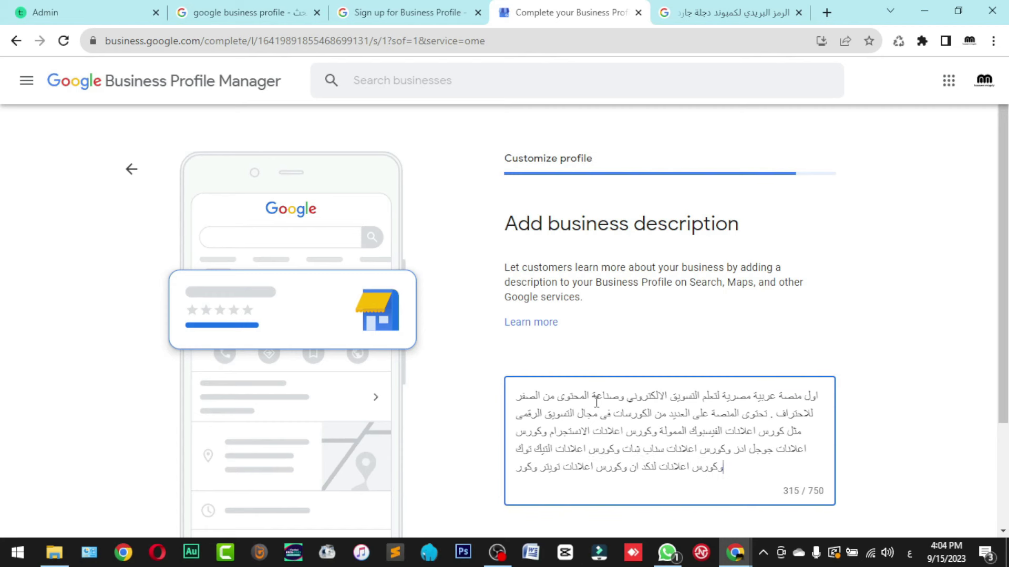
text(س جوجل تاج مانجير بالاضافة ل)
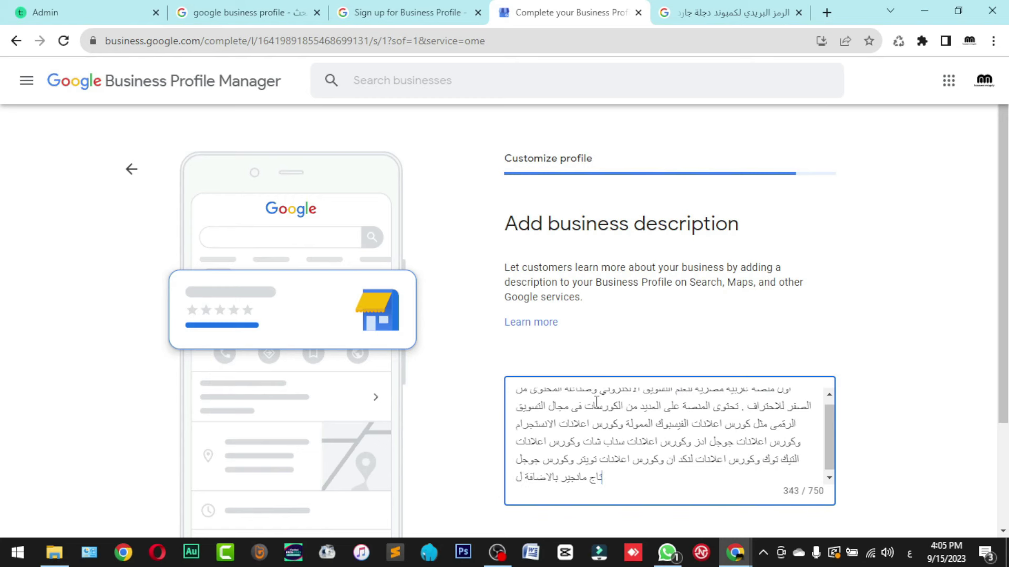
Extend the description with the content-creation courses "كورسات خاصة بصناعة المحتوى مثل كورس التصوير وكورس المونتاج وكورس ال".
text(كورسات خاصة )
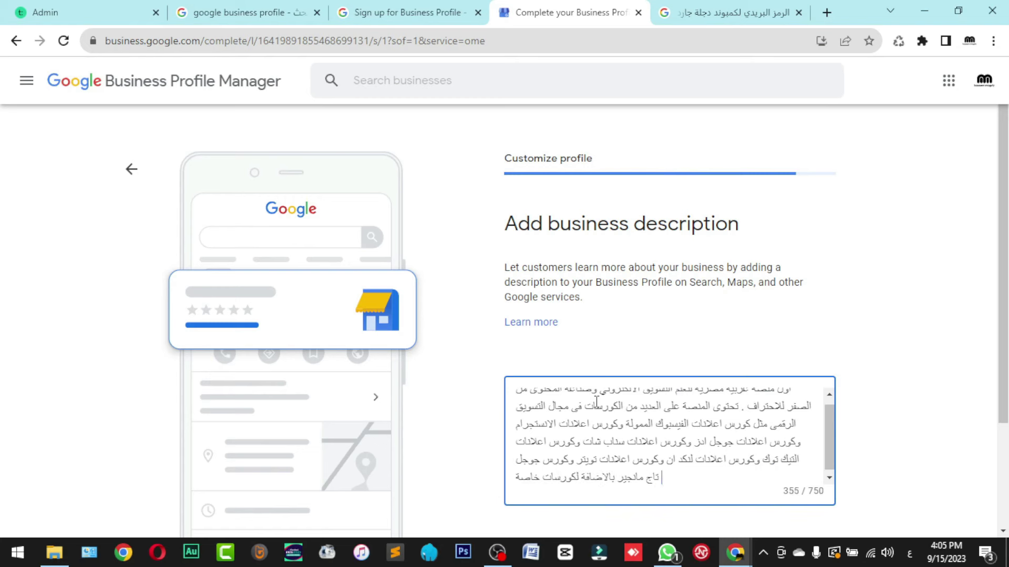
text(بصناعة ال)
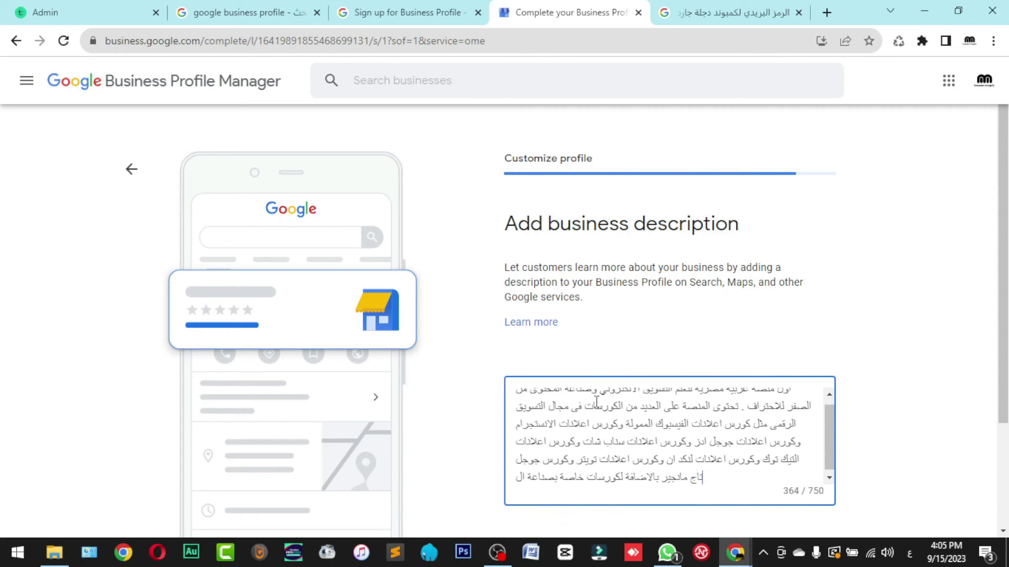
text(محتوى مثل كورس )
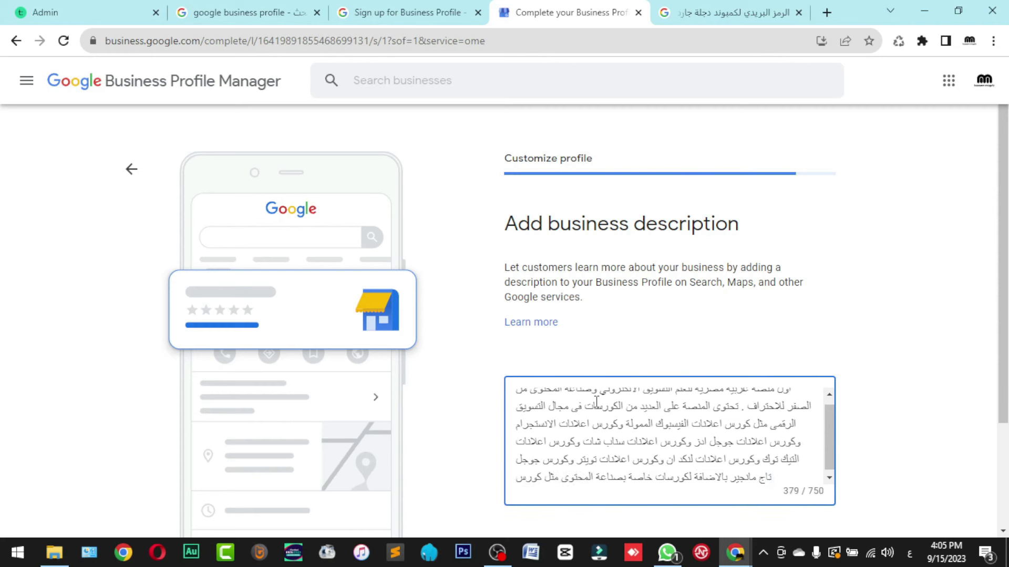
text(التصوير وك)
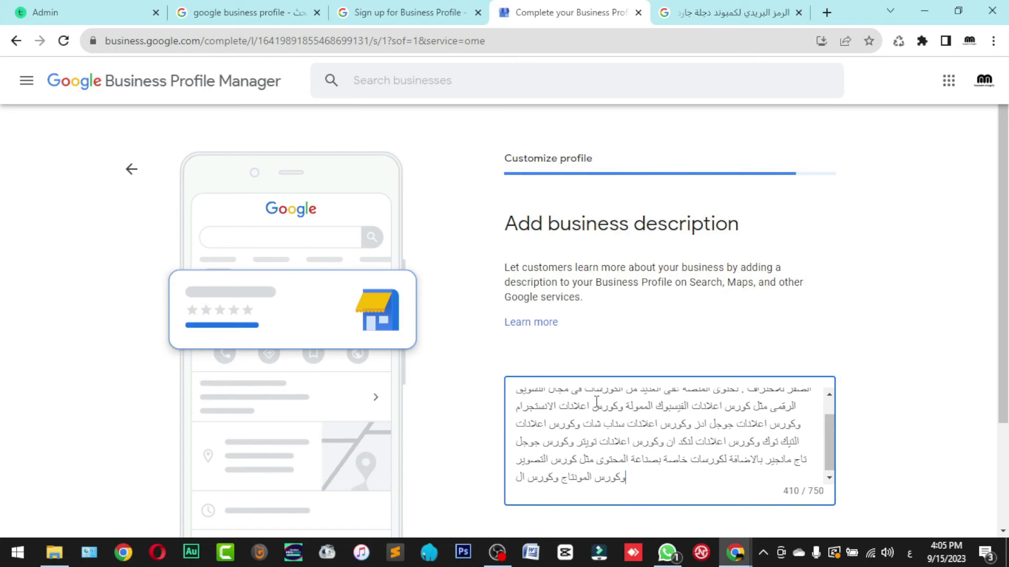
Finish the description with "ربح من اليوتيوب وكورس اليوتيوب سيو وكورس الربح من الفيسبوك" and submit it.
text(لز)
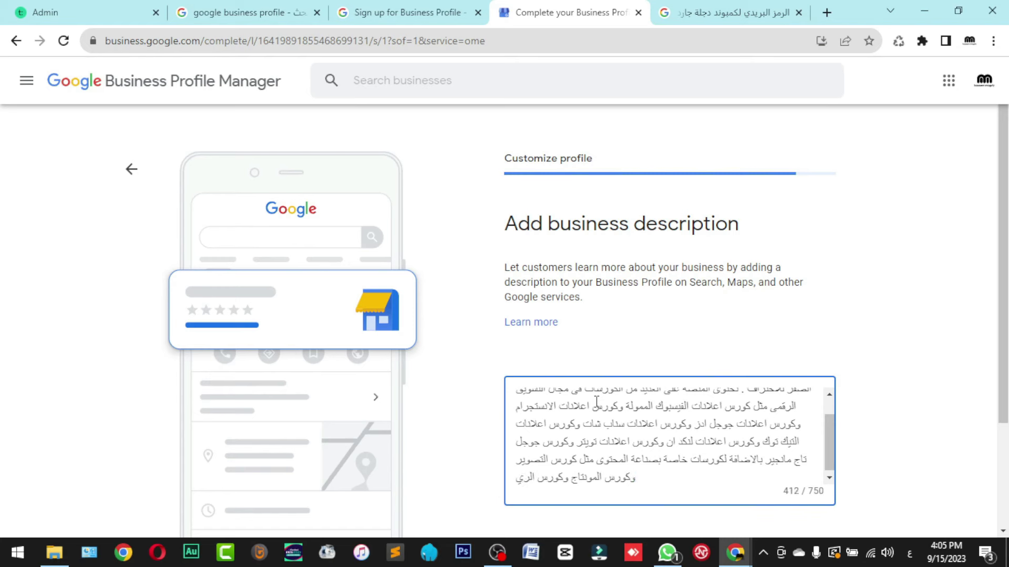
text( من اليوتيو)
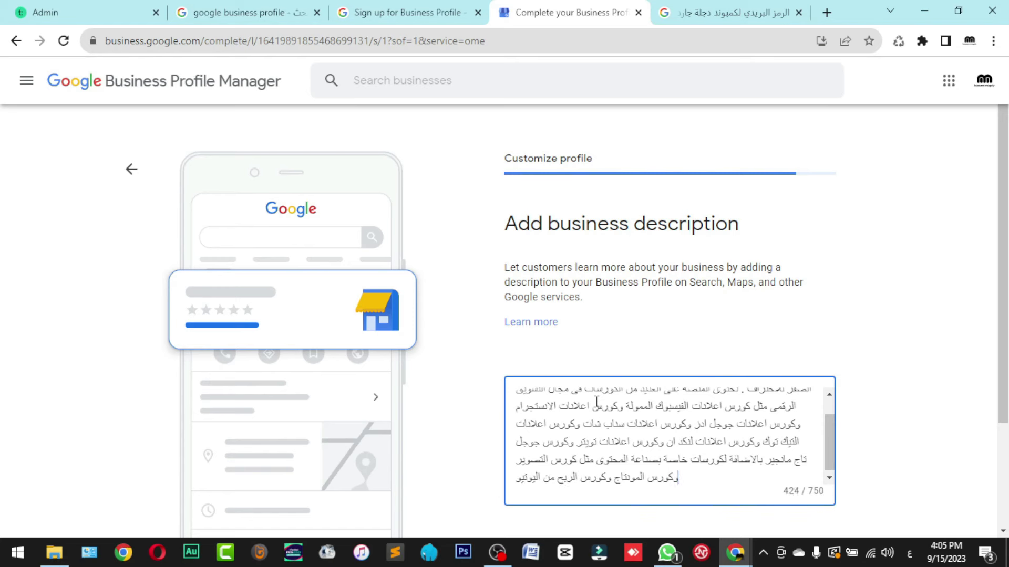
text(ب وكورس اليوتيوب س)
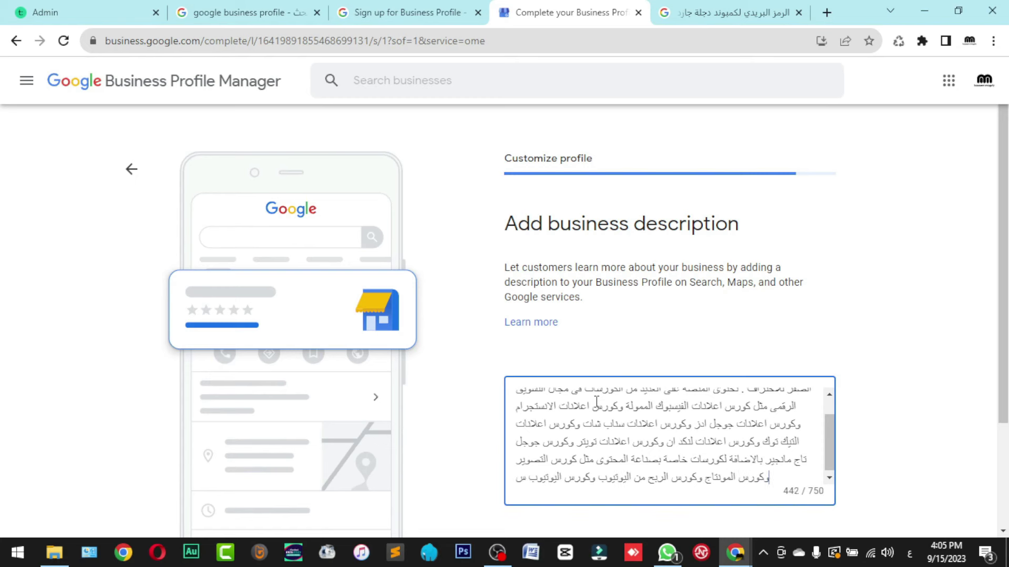
text(يو وكورس الربح من الفيسوبو)
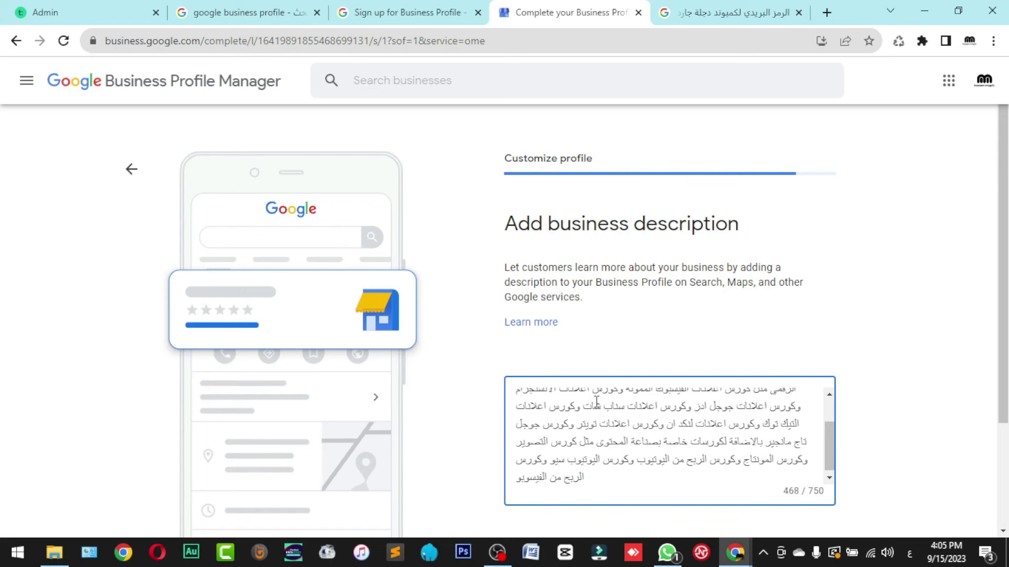
key(BackSpace)
text(بوك)
click(921, 401)
scroll(921, 400, down, 3)
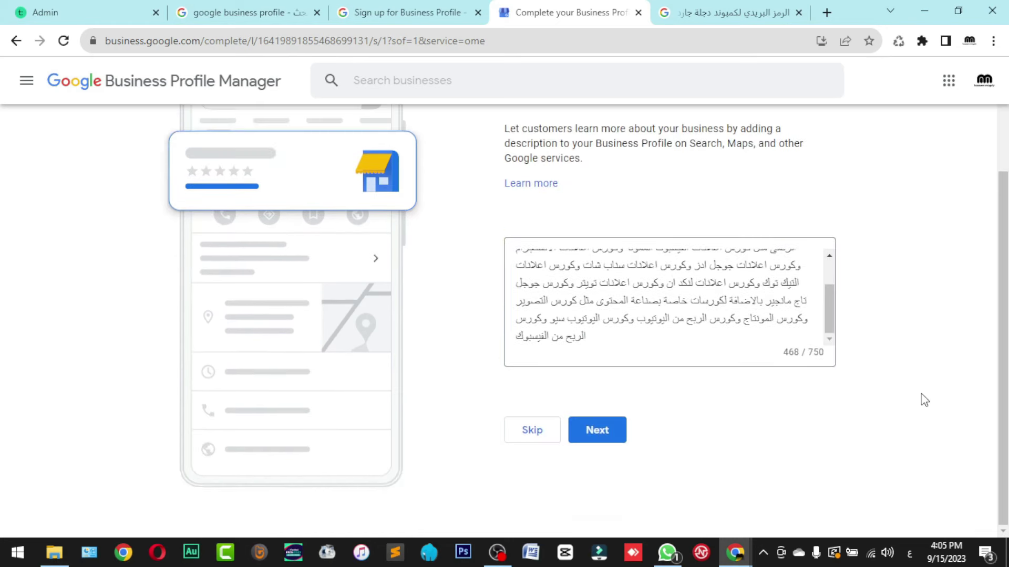
click(613, 432)
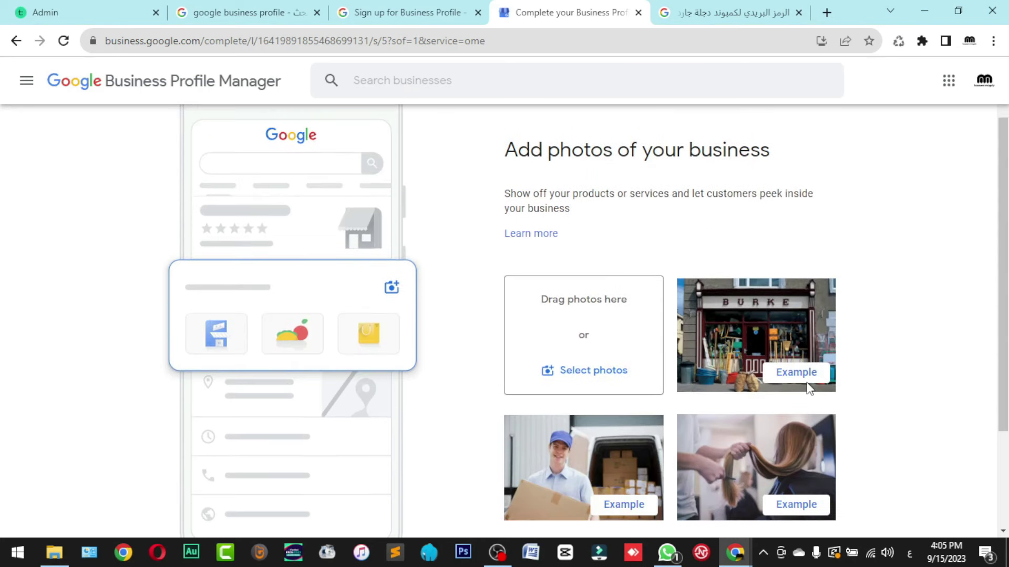
Upload a photo of the business to the profile and proceed past the photo page.
click(606, 373)
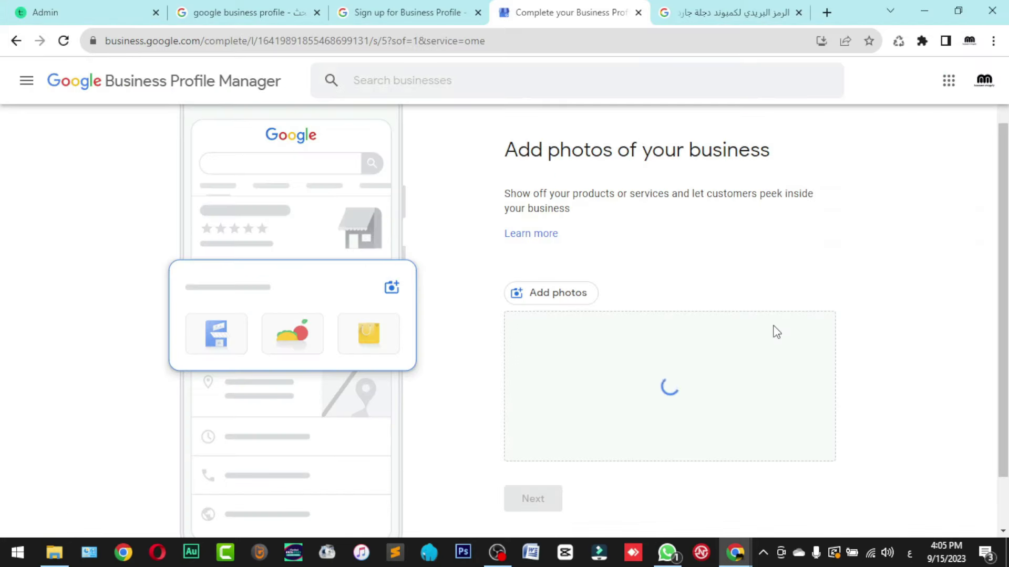
click(544, 504)
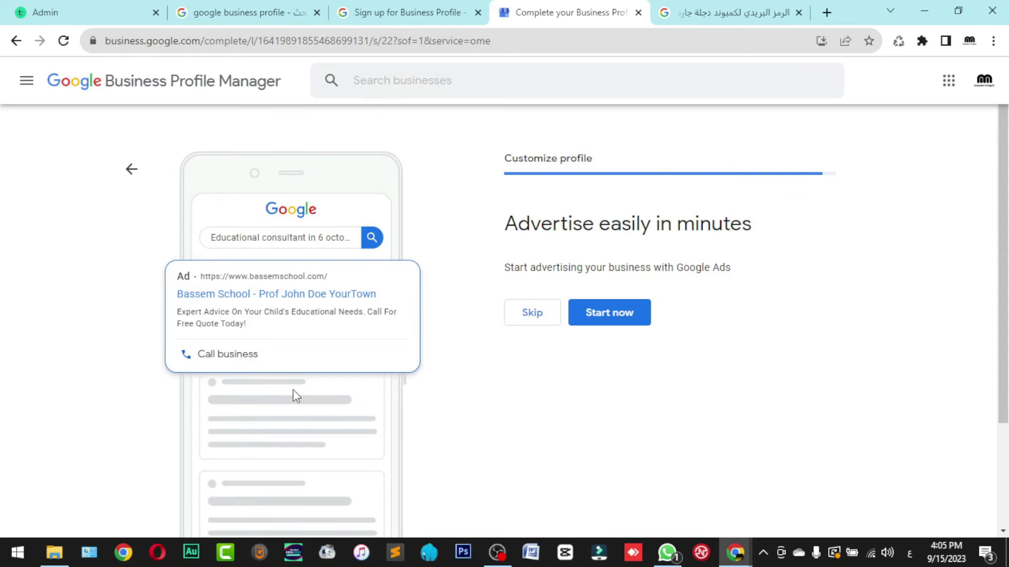
Skip advertising with Google Ads and continue past the verification notice to finish customizing the profile.
click(531, 314)
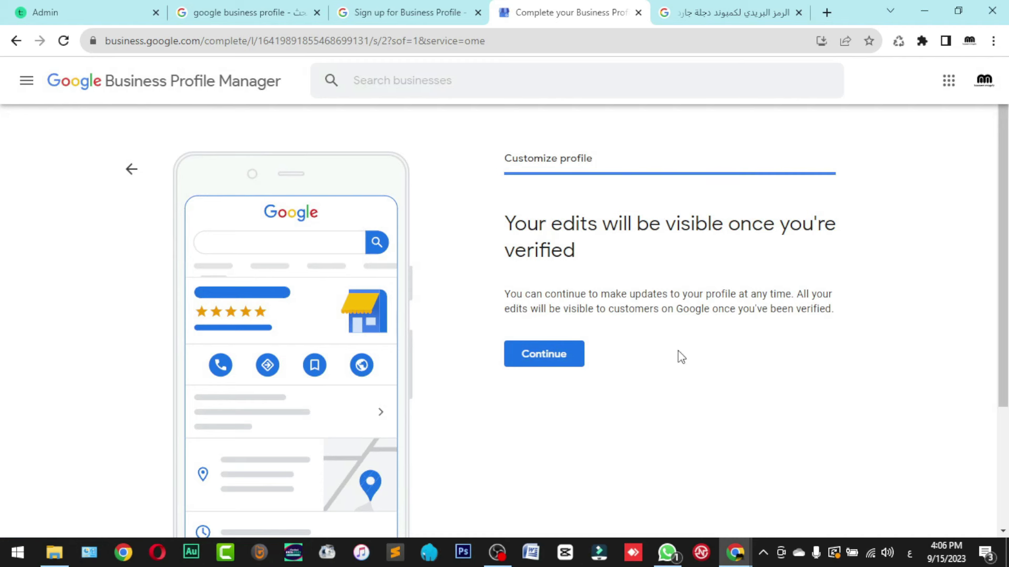
drag(570, 239, 479, 249)
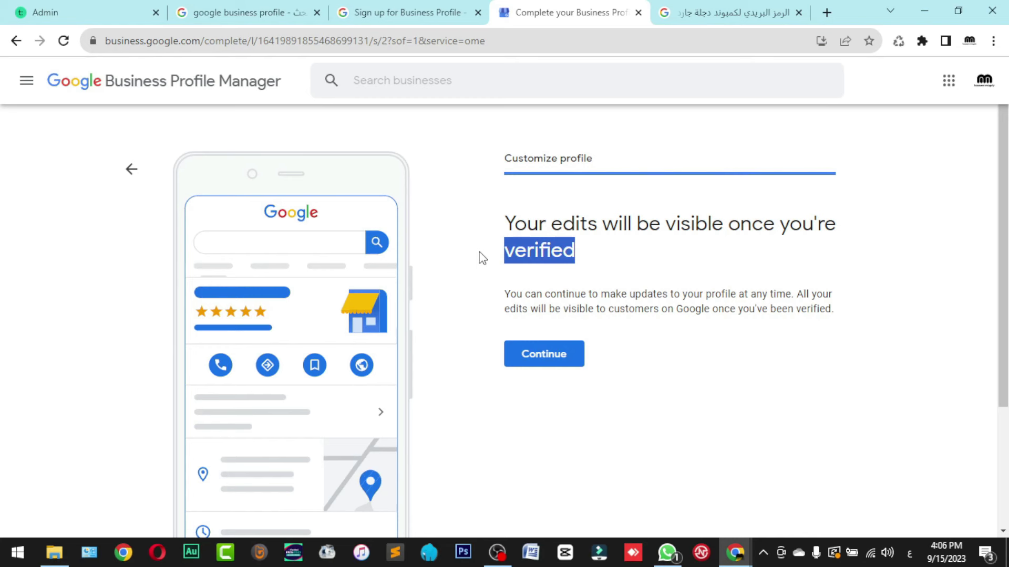
click(523, 368)
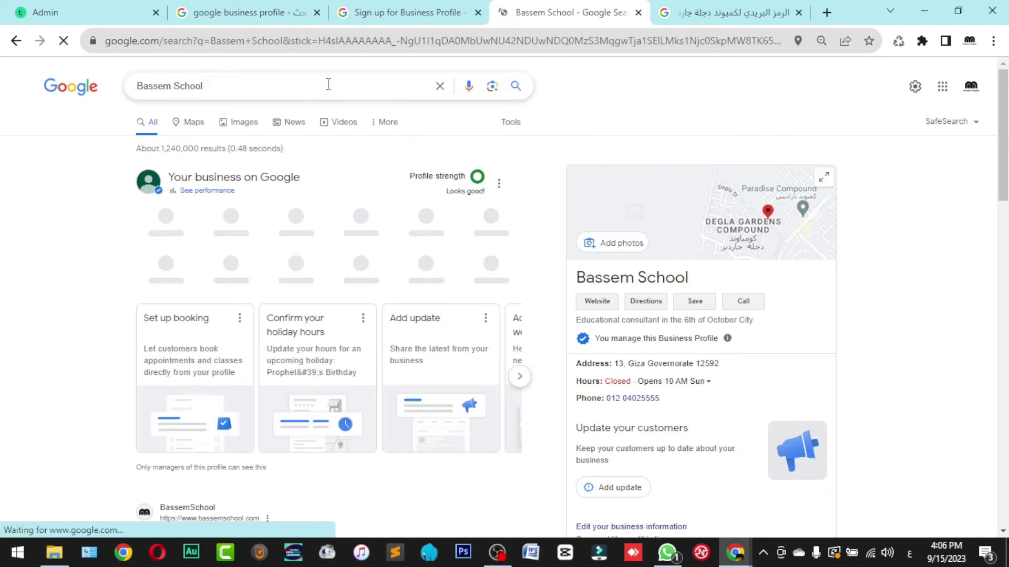
Examine the Bassem School business profile in the Google search results, including its management options and business details.
double_click(186, 86)
drag(160, 84, 87, 135)
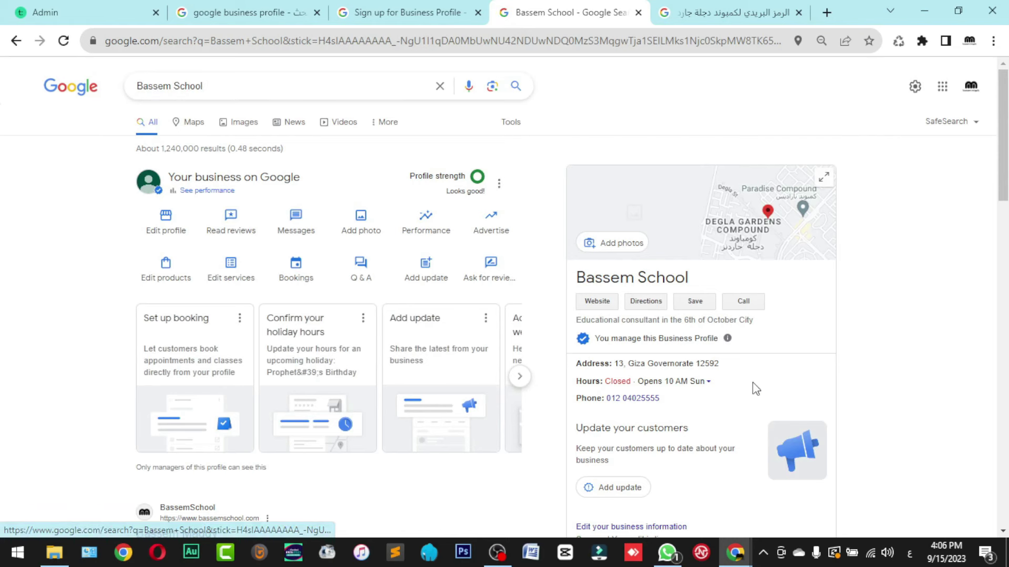
scroll(755, 389, down, 1)
scroll(755, 388, down, 1)
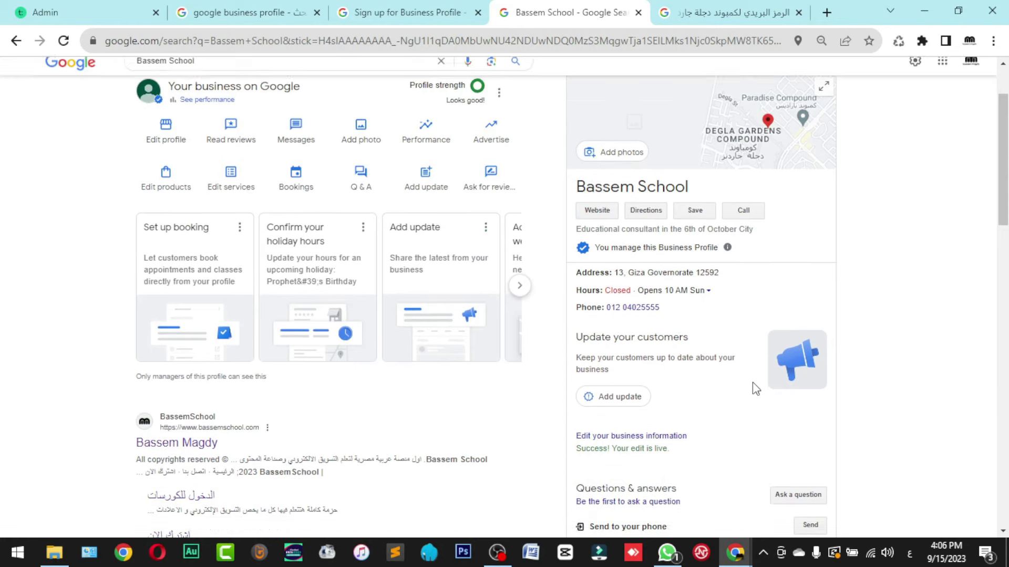
scroll(755, 388, up, 2)
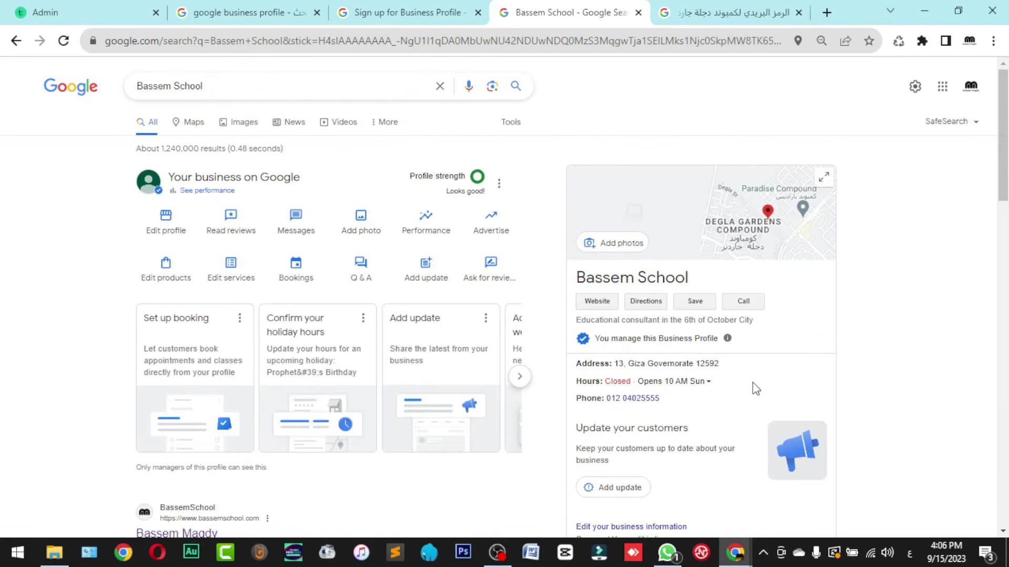